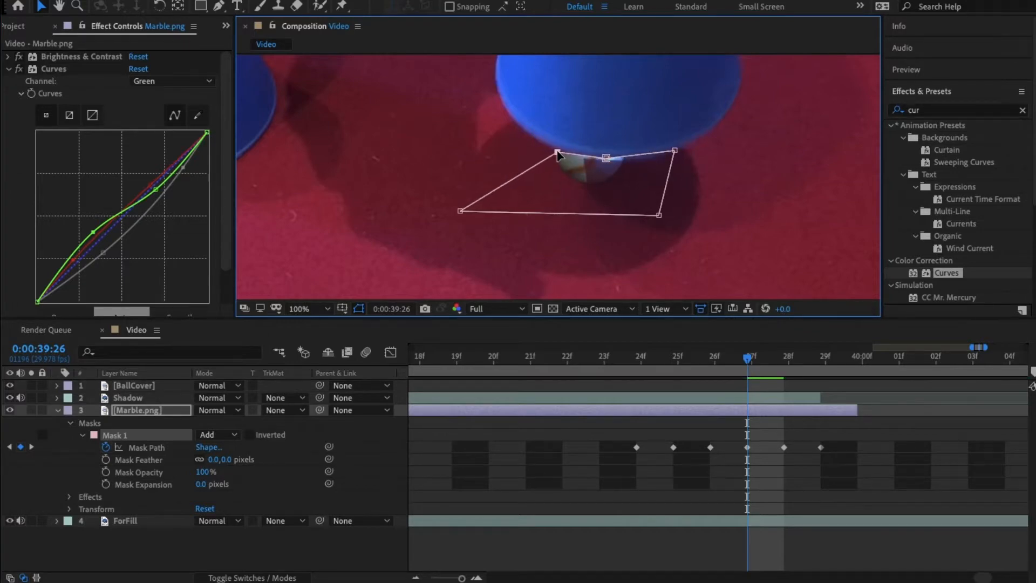
- Step frame by frame around 0:00:39:26 to check the marble's animated mask path against the cup edge
{"action": "key", "text": "Page_Up"}
{"action": "key", "text": "Page_Down"}
{"action": "key", "text": "Page_Down"}
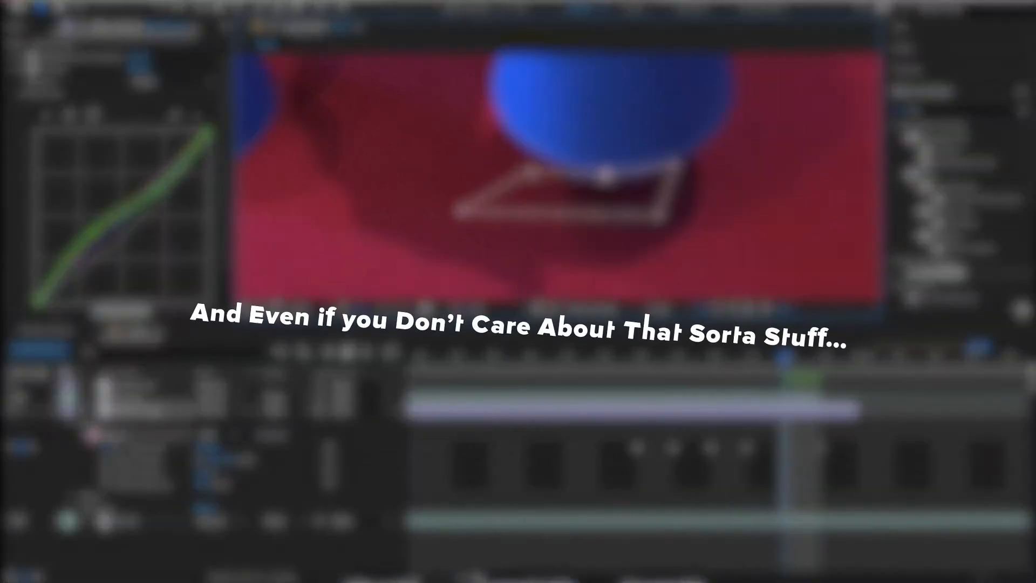
{"action": "key", "text": "Page_Down"}
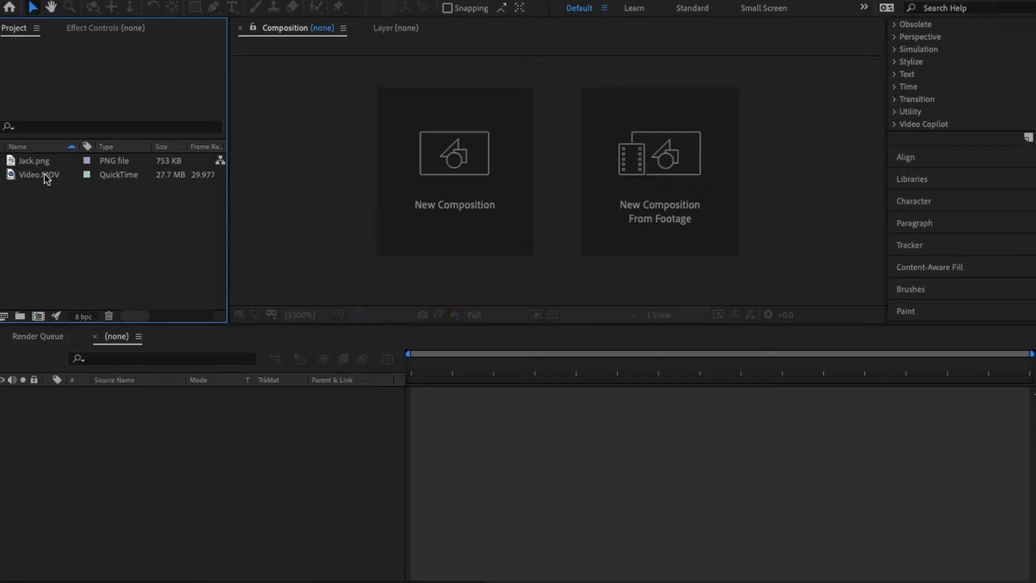
- Add Jack.png to the composition beneath the Video.MOV layer and scale it down
{"action": "left_click_drag", "start_coordinate": [47, 179], "coordinate": [100, 418]}
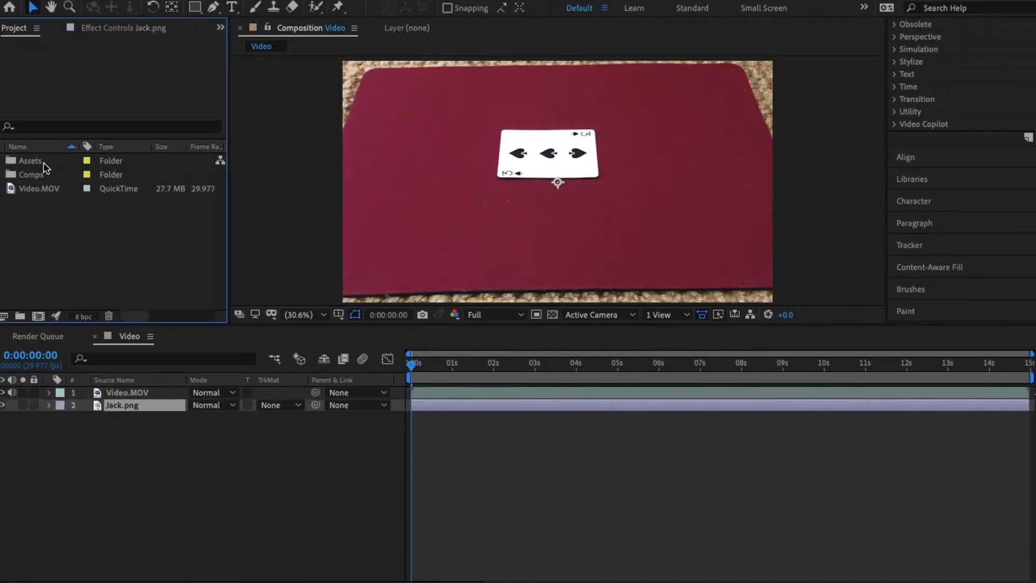
{"action": "key", "text": "s"}
{"action": "left_click_drag", "start_coordinate": [213, 404], "coordinate": [180, 405]}
{"action": "scroll", "coordinate": [556, 148], "scroll_direction": "up", "scroll_amount": 3}
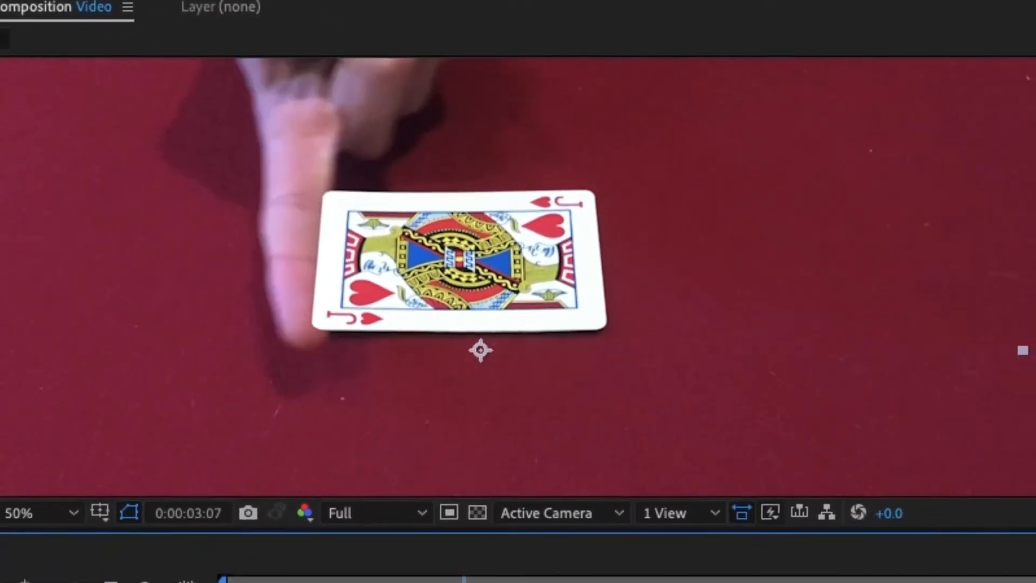
- Fit the mask points to the rounded corners at the jack card's left end around 0:00:03:10
{"action": "key", "text": "."}
{"action": "left_click", "coordinate": [110, 391]}
{"action": "left_click_drag", "start_coordinate": [186, 105], "coordinate": [205, 80]}
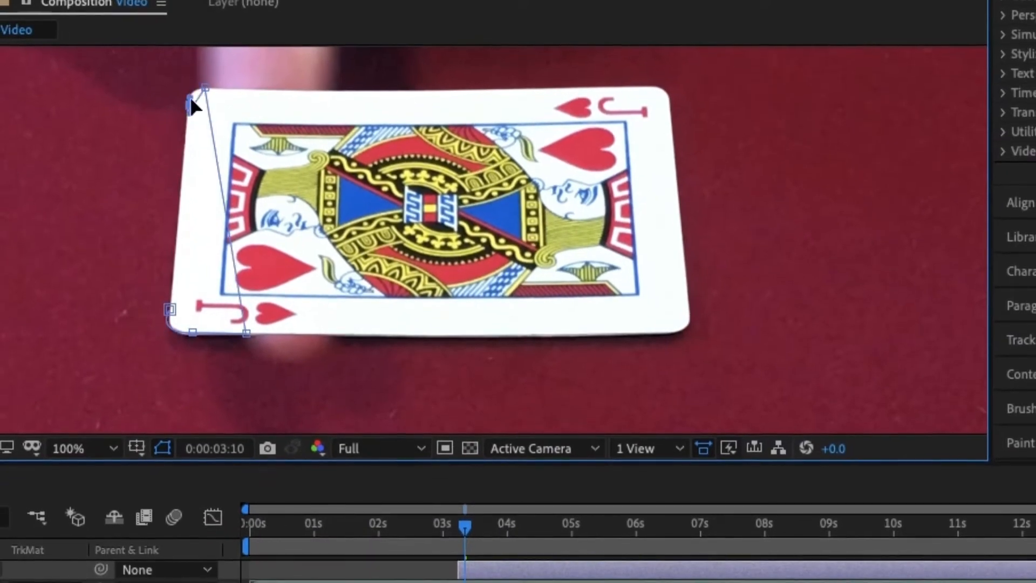
{"action": "left_click", "coordinate": [164, 321]}
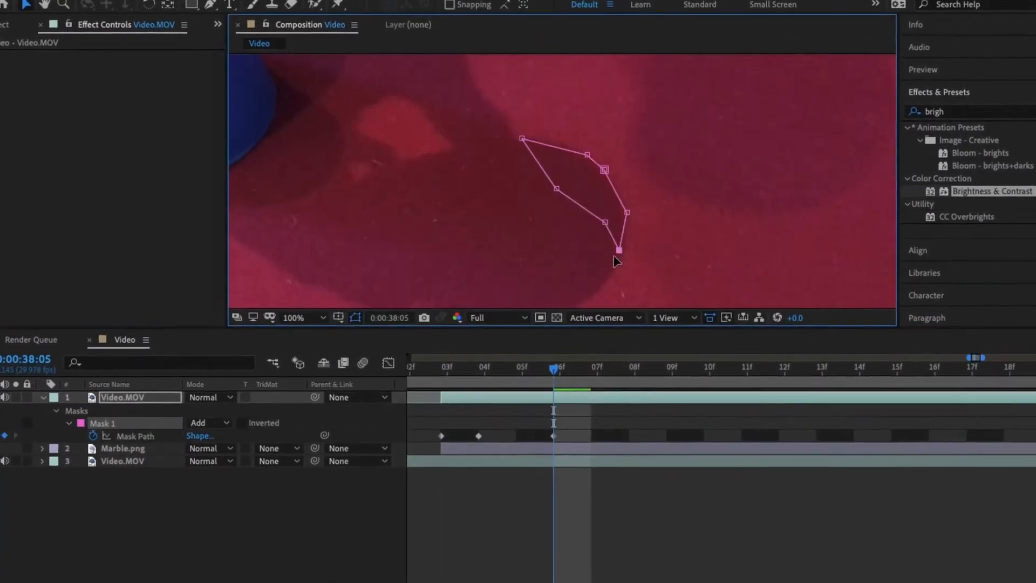
- Set the opacity of Mask 1 on the upper Video.MOV layer to 69% and preview the shot from before 0:00:38
{"action": "left_click_drag", "start_coordinate": [934, 378], "coordinate": [956, 389]}
{"action": "left_click", "coordinate": [917, 381]}
{"action": "left_click", "coordinate": [10, 410]}
{"action": "left_click_drag", "start_coordinate": [167, 478], "coordinate": [151, 478]}
{"action": "key", "text": "shift+slash"}
{"action": "left_click", "coordinate": [835, 380]}
{"action": "key", "text": "space"}
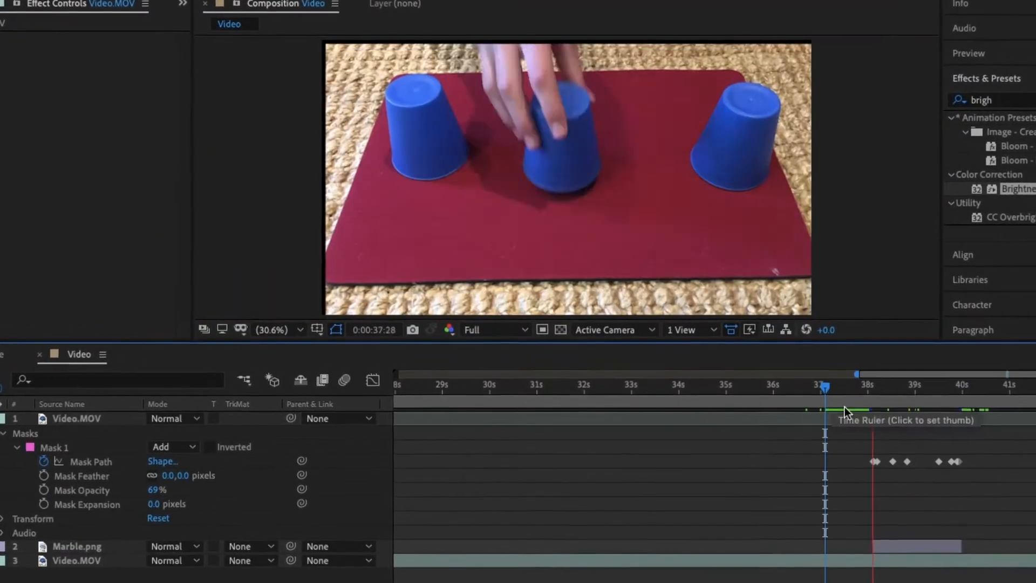
- Reposition the shadow mask's path at successive frames so that it follows the moving shadow
{"action": "left_click", "coordinate": [934, 380]}
{"action": "left_click", "coordinate": [107, 451]}
{"action": "scroll", "coordinate": [617, 165], "scroll_direction": "up", "scroll_amount": 2}
{"action": "double_click", "coordinate": [520, 173]}
{"action": "left_click_drag", "start_coordinate": [957, 390], "coordinate": [932, 390]}
{"action": "left_click_drag", "start_coordinate": [543, 208], "coordinate": [539, 210]}
{"action": "left_click_drag", "start_coordinate": [936, 393], "coordinate": [904, 397]}
{"action": "left_click_drag", "start_coordinate": [487, 171], "coordinate": [473, 181]}
{"action": "mouse_move", "coordinate": [904, 397]}
{"action": "left_mouse_down"}
{"action": "mouse_move", "coordinate": [989, 399]}
{"action": "mouse_move", "coordinate": [921, 400]}
{"action": "left_mouse_up"}
- Check the masked shadow in full view and close up at other points of the shot
{"action": "key", "text": "shift+slash"}
{"action": "left_click", "coordinate": [994, 401]}
{"action": "left_click", "coordinate": [988, 398]}
{"action": "left_click", "coordinate": [63, 477]}
{"action": "scroll", "coordinate": [603, 165], "scroll_direction": "up", "scroll_amount": 4}
{"action": "key", "text": "shift+slash"}
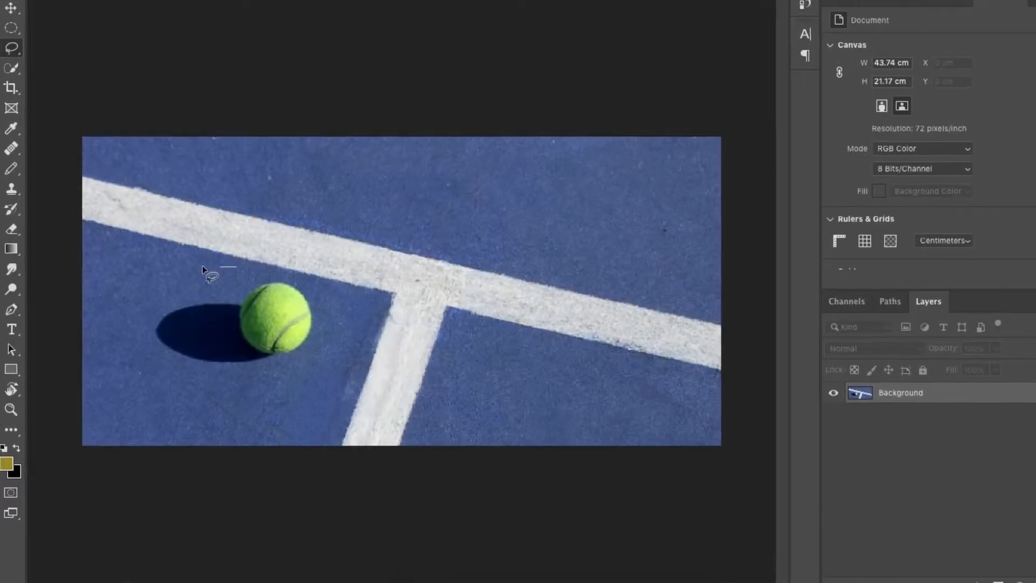
- In Photoshop, lasso an area of the blue court below the white line, fill it, and deselect
{"action": "mouse_move", "coordinate": [236, 266]}
{"action": "left_mouse_down"}
{"action": "mouse_move", "coordinate": [141, 299]}
{"action": "mouse_move", "coordinate": [144, 363]}
{"action": "mouse_move", "coordinate": [246, 381]}
{"action": "mouse_move", "coordinate": [315, 370]}
{"action": "mouse_move", "coordinate": [345, 320]}
{"action": "mouse_move", "coordinate": [328, 284]}
{"action": "mouse_move", "coordinate": [227, 267]}
{"action": "left_mouse_up"}
{"action": "key", "text": "shift+BackSpace"}
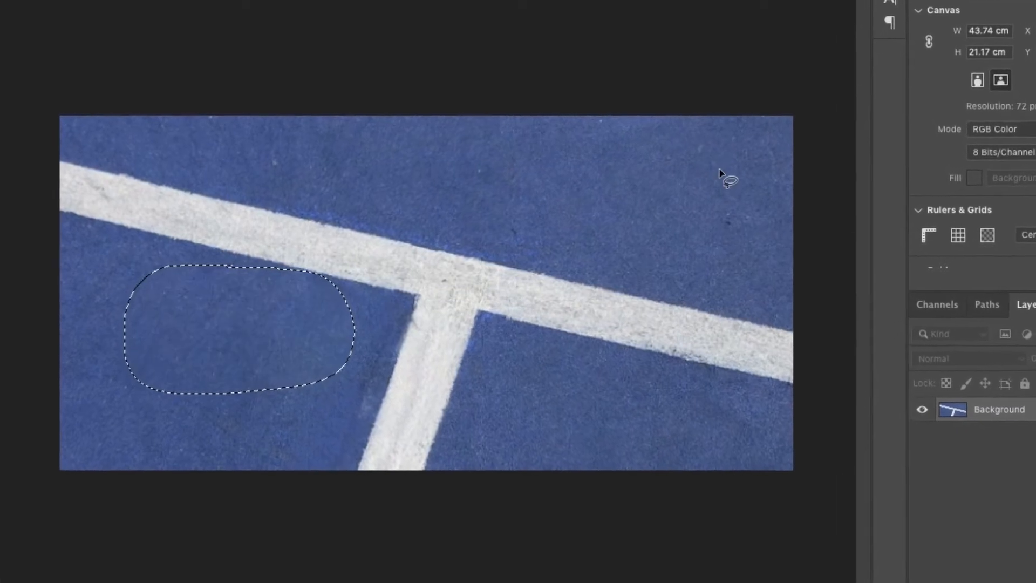
{"action": "key", "text": "ctrl+d"}
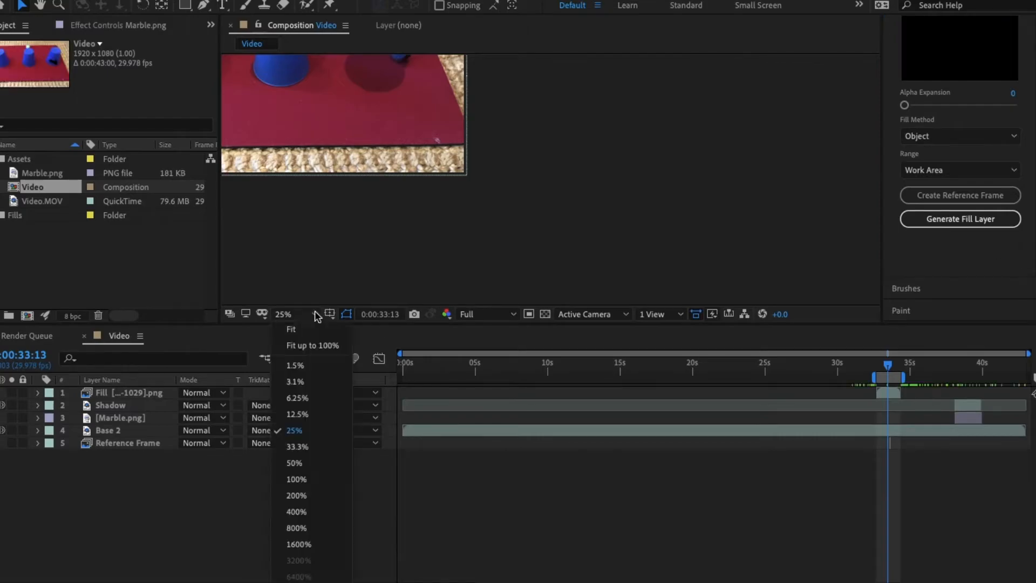
- In After Effects, choose the paint foreground color for the ForFill layer and lock the clone source time
{"action": "left_click", "coordinate": [291, 329]}
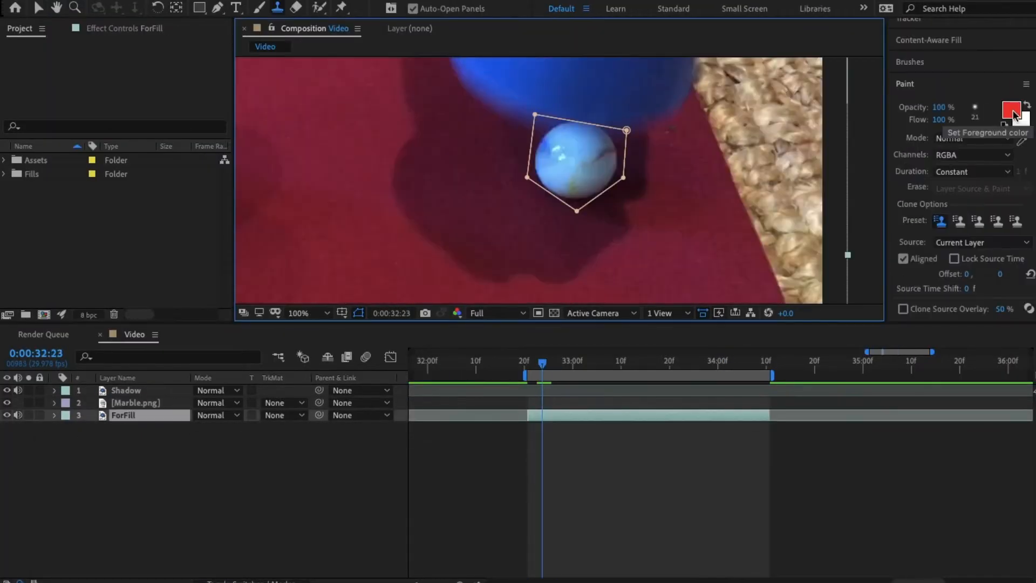
{"action": "left_click", "coordinate": [1008, 111]}
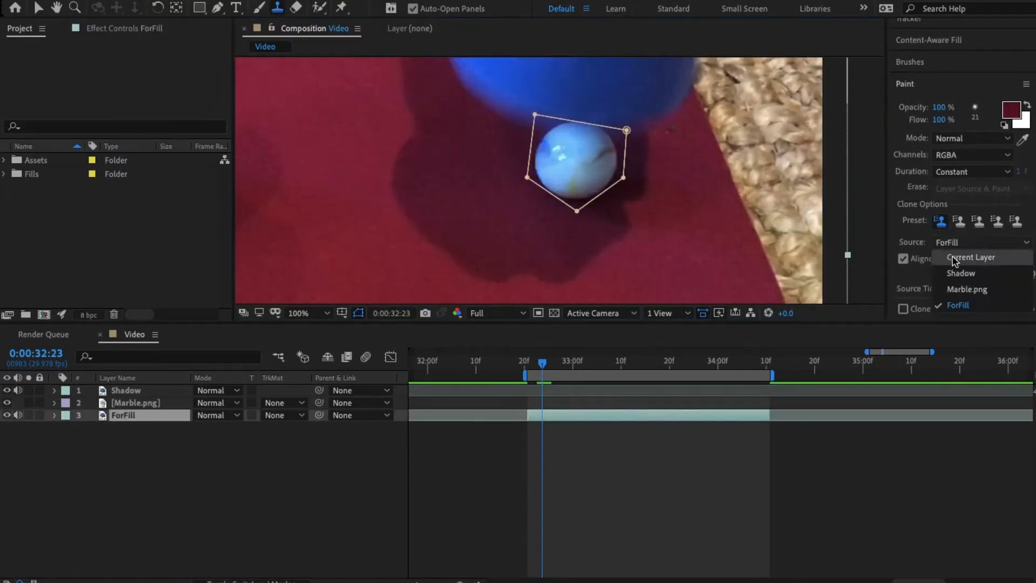
{"action": "left_click", "coordinate": [953, 259]}
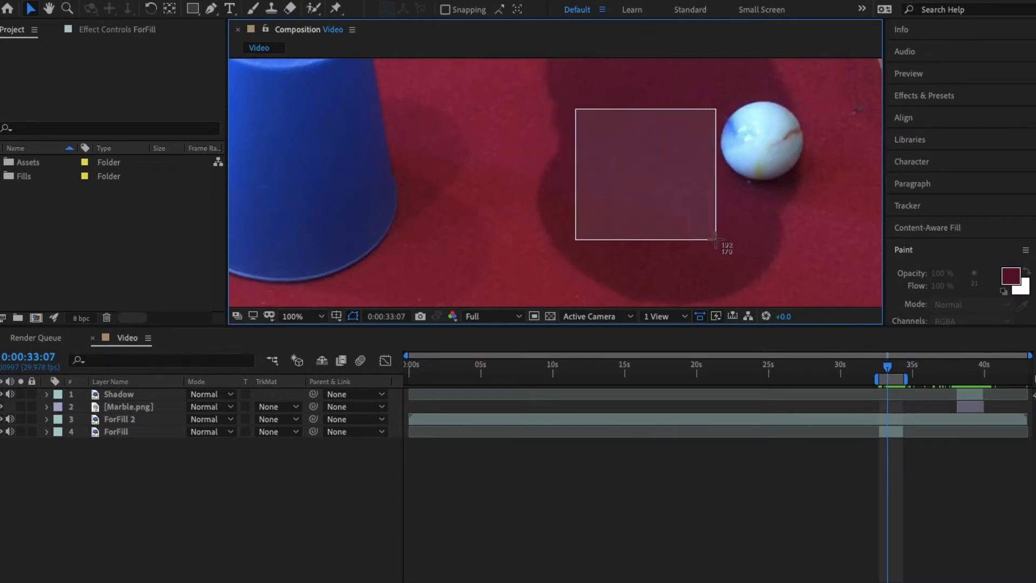
- Capture a 192 by 179 px patch of the shadowed mat beside the marble and review the ball cover over the footage
{"action": "left_click_drag", "start_coordinate": [715, 240], "coordinate": [718, 242]}
{"action": "left_click_drag", "start_coordinate": [888, 366], "coordinate": [872, 367]}
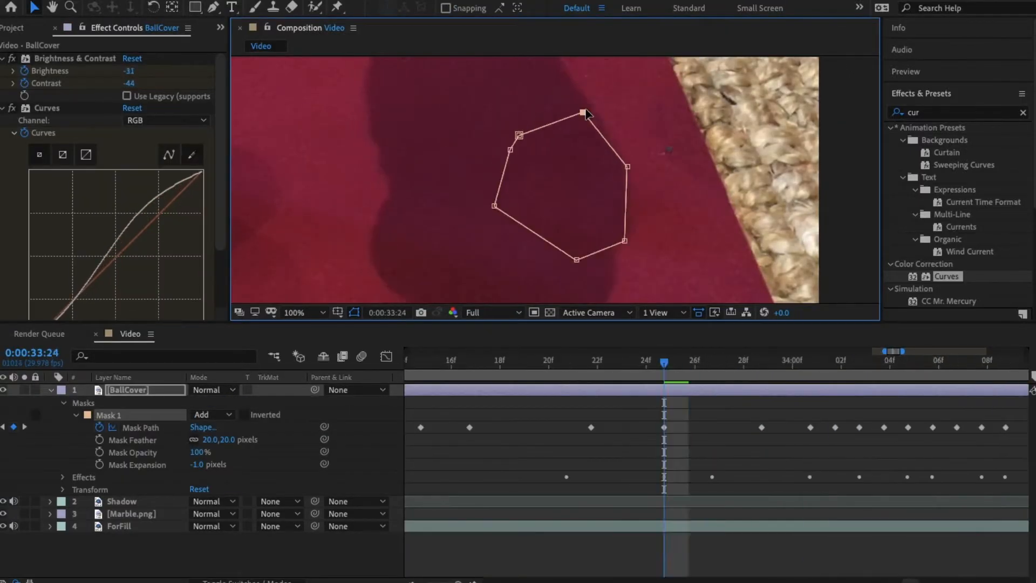
{"action": "left_click_drag", "start_coordinate": [671, 360], "coordinate": [772, 365]}
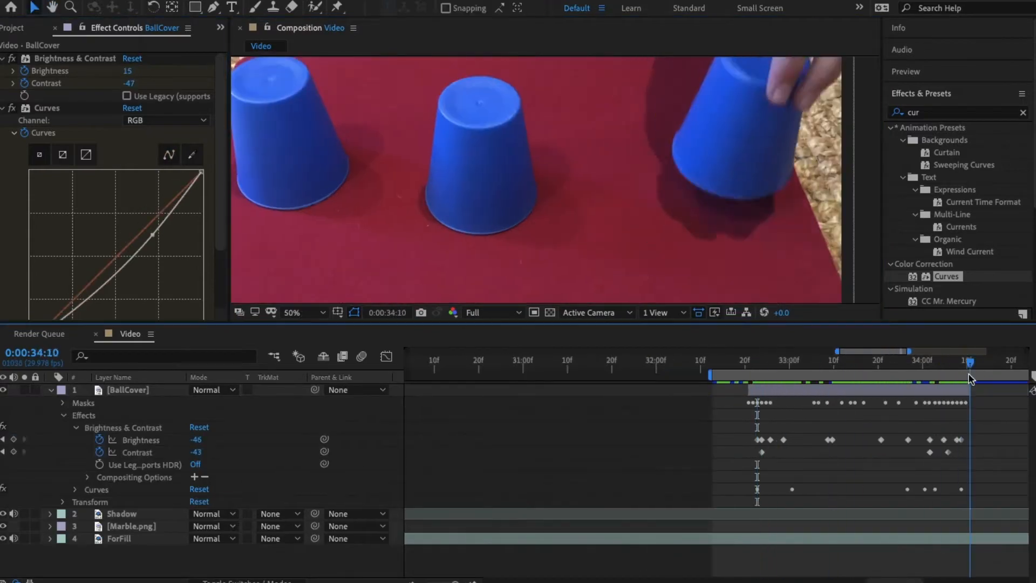